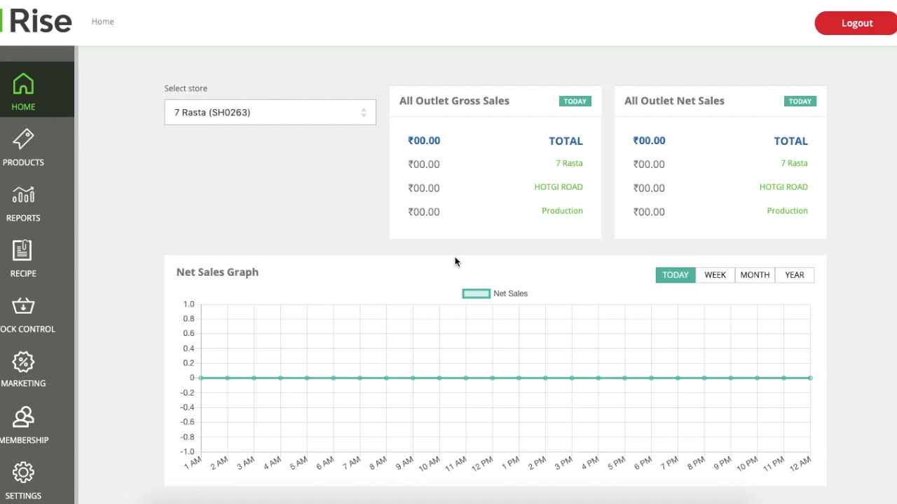
Open the stock control summary and select the Production (SH0265) store
click(365, 123)
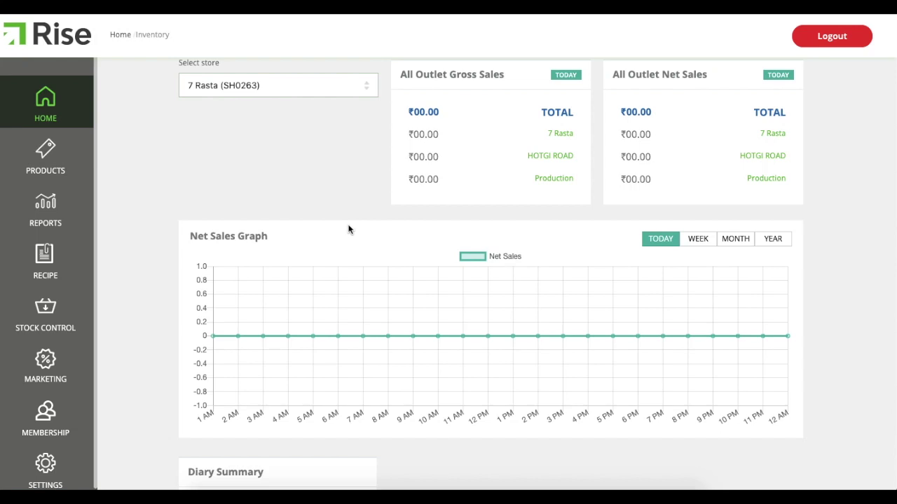
click(45, 306)
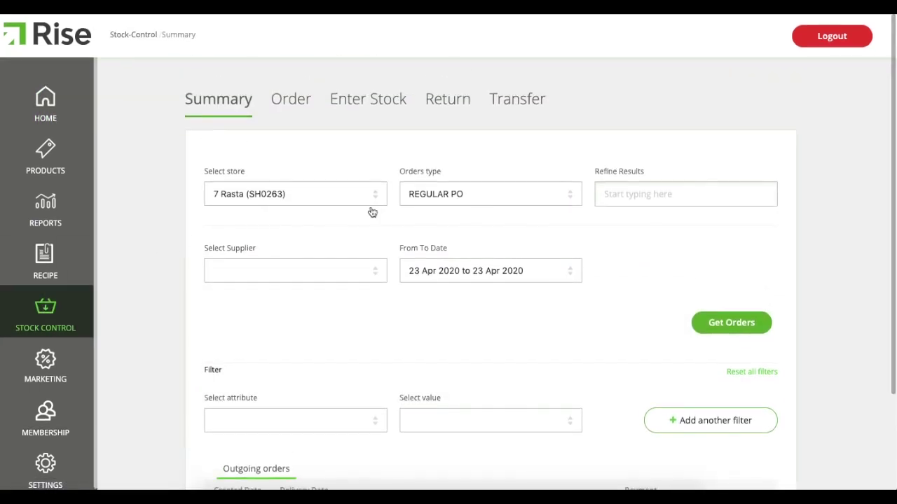
click(380, 202)
click(350, 267)
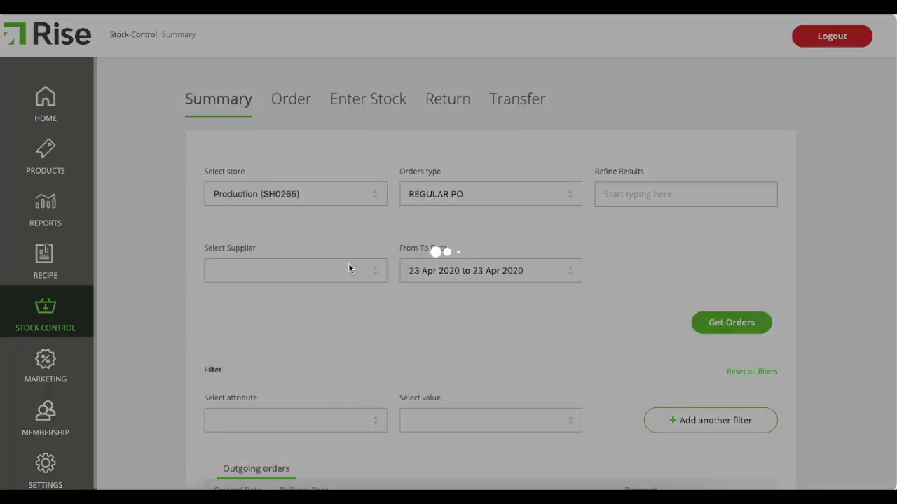
scroll(420, 322, down, 3)
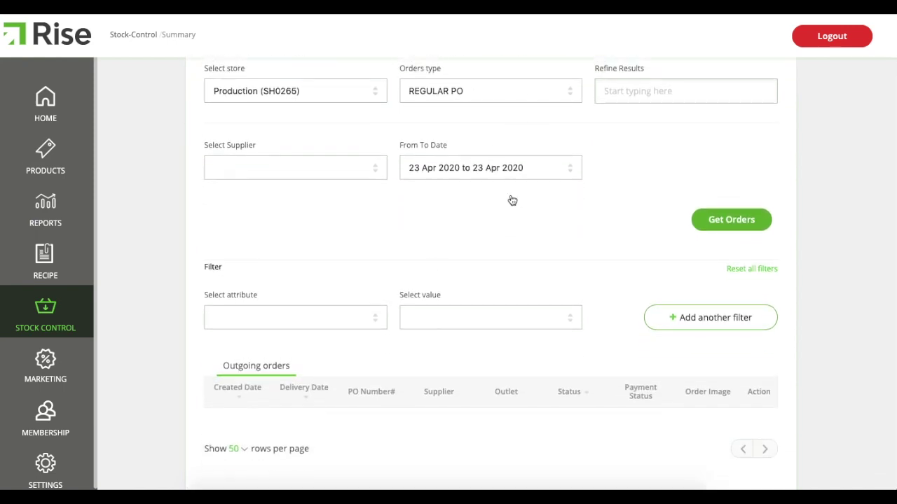
scroll(510, 200, down, 1)
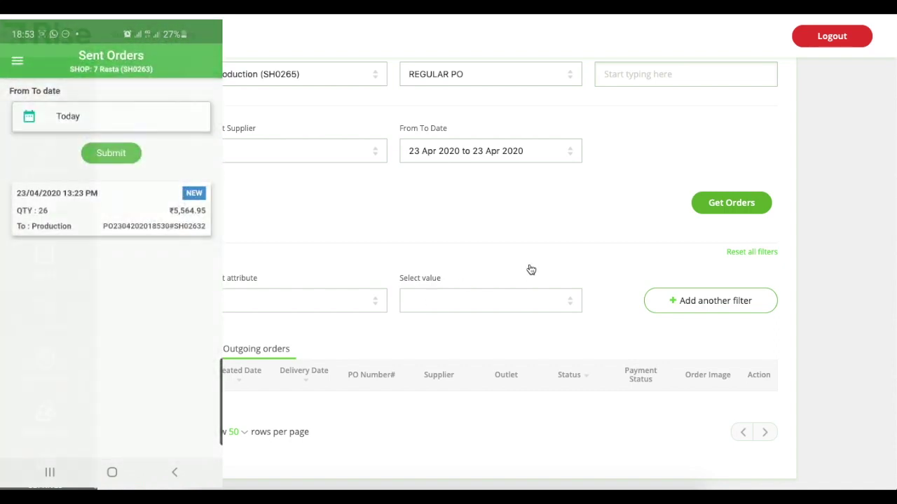
Retrieve the Production store's incoming orders and accept the purchase order from the 7 Rasta outlet
scroll(530, 270, up, 1)
scroll(530, 269, up, 1)
scroll(561, 364, down, 2)
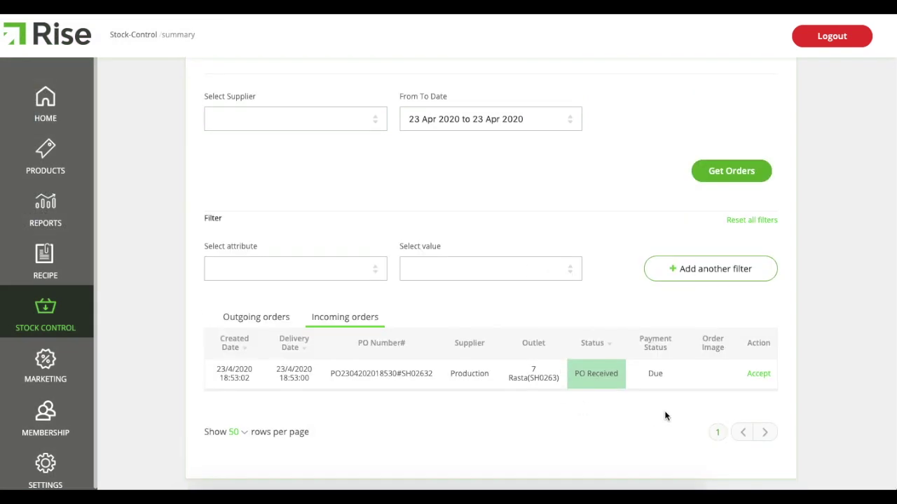
click(758, 374)
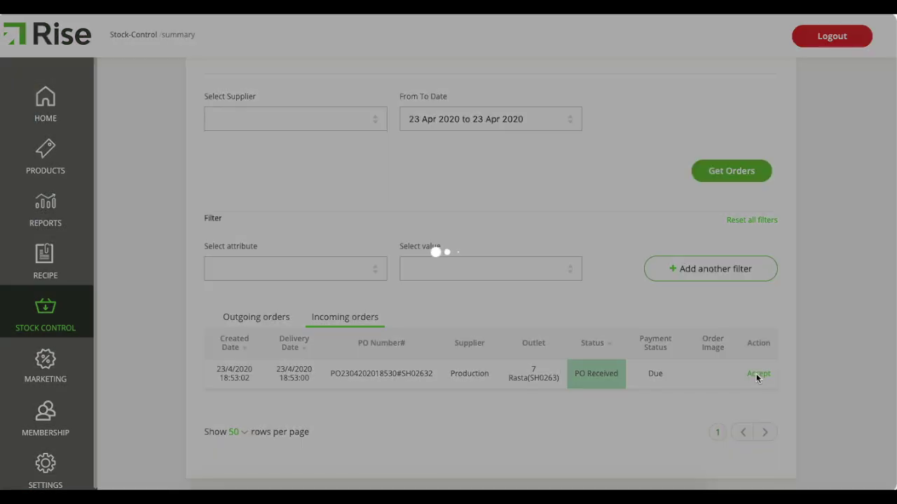
scroll(582, 399, down, 3)
scroll(581, 399, down, 3)
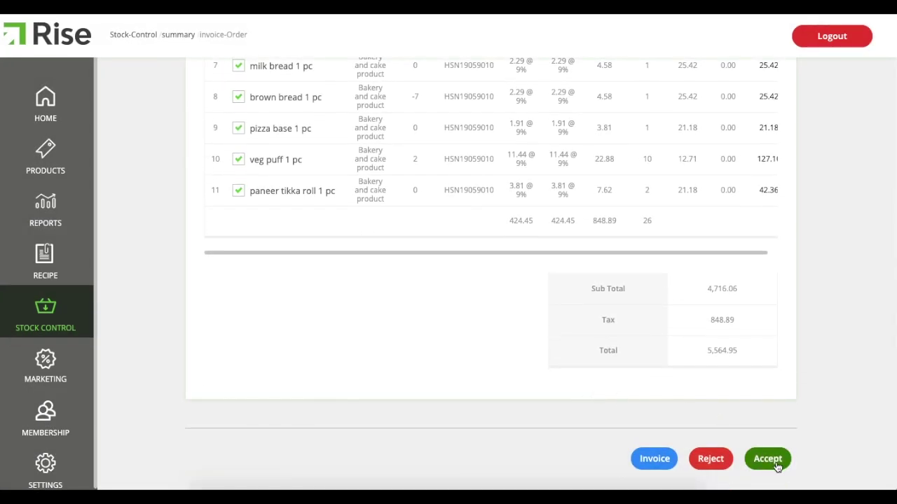
click(768, 459)
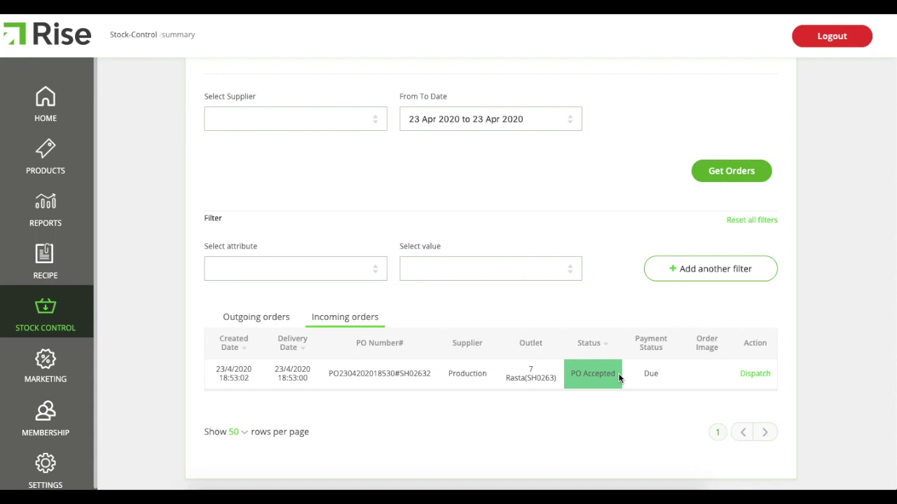
Refresh the Production store's order list and accept the purchase order from the HOTGI ROAD outlet
scroll(477, 364, up, 1)
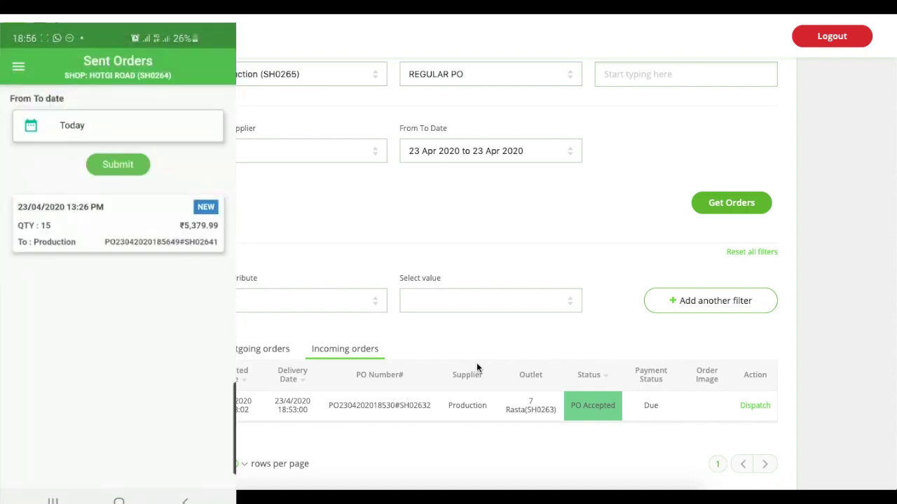
click(718, 215)
scroll(511, 323, down, 1)
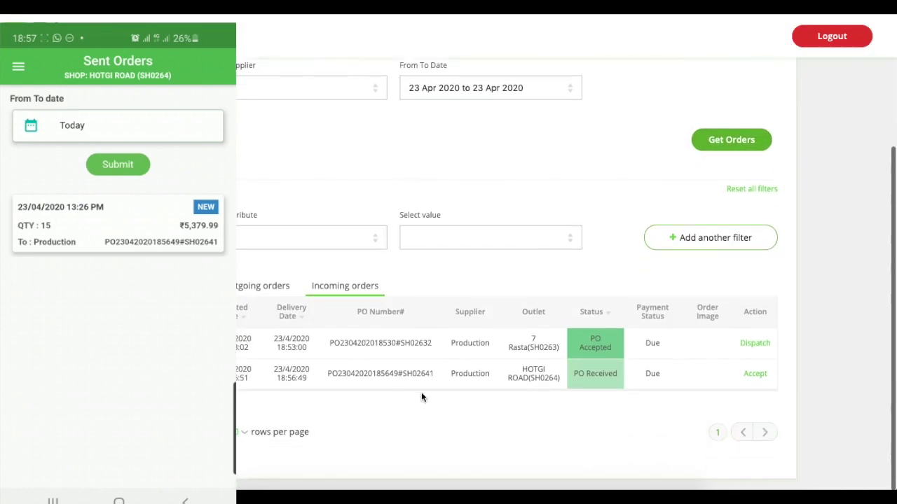
click(755, 375)
scroll(618, 419, down, 5)
scroll(619, 421, down, 1)
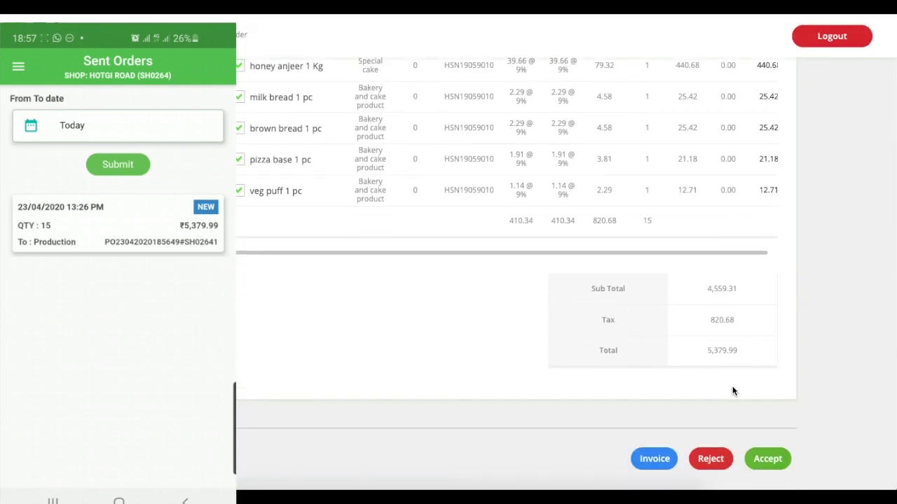
click(768, 459)
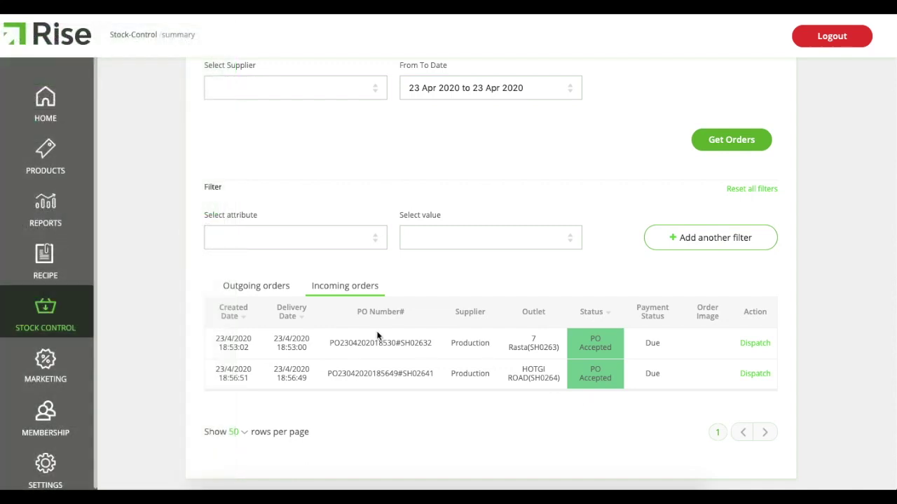
Generate the inventory Manufacturer Consolidated Report for the Production (SH0265) store
scroll(376, 282, up, 3)
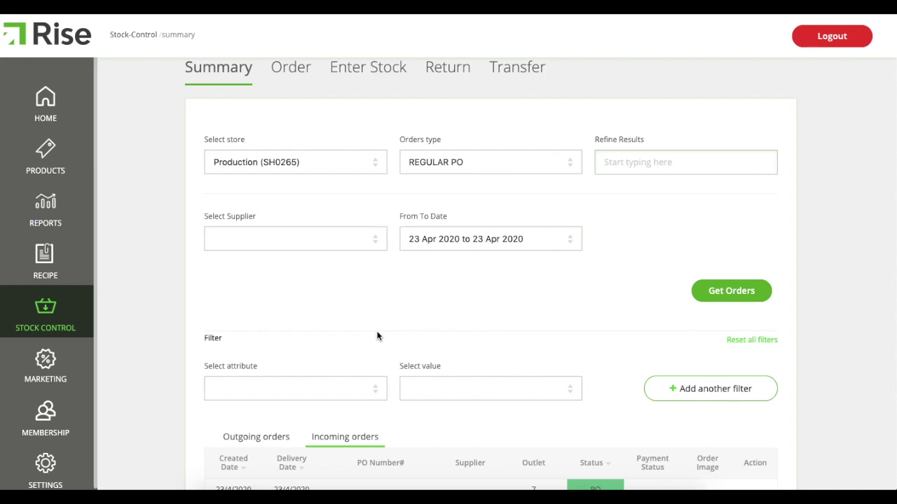
click(46, 214)
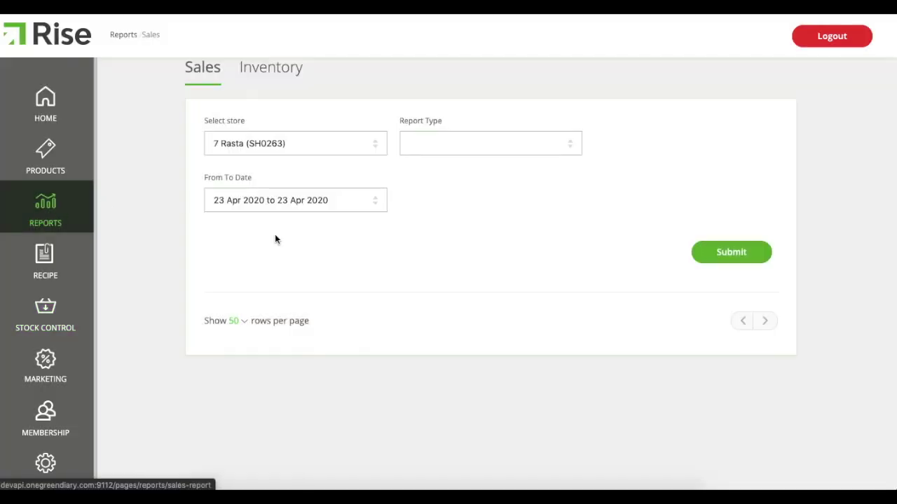
click(284, 73)
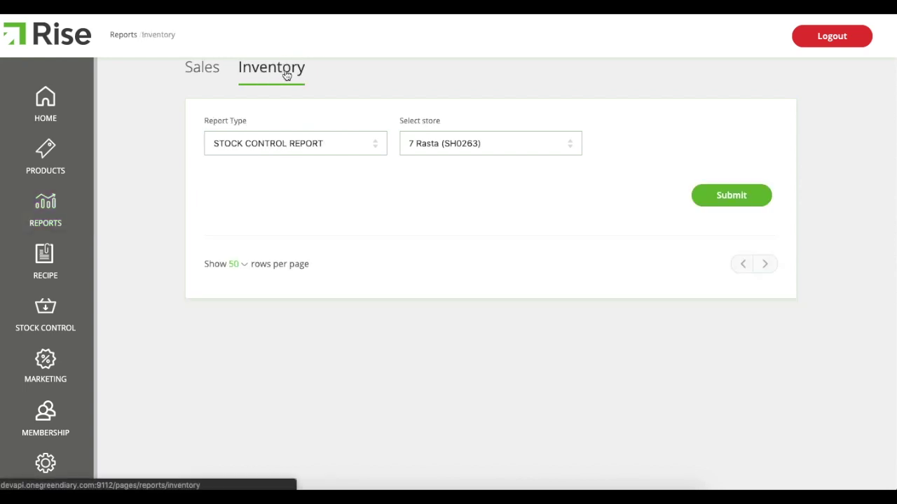
click(372, 144)
scroll(339, 242, down, 3)
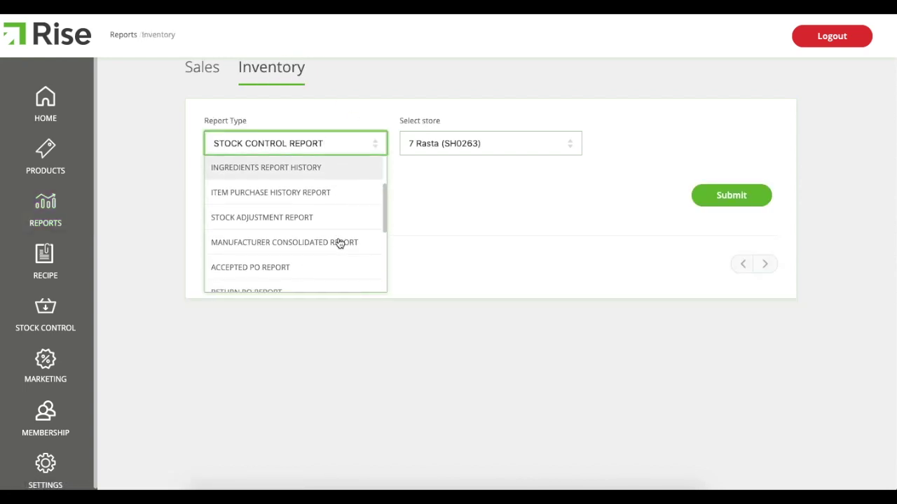
click(339, 243)
click(493, 146)
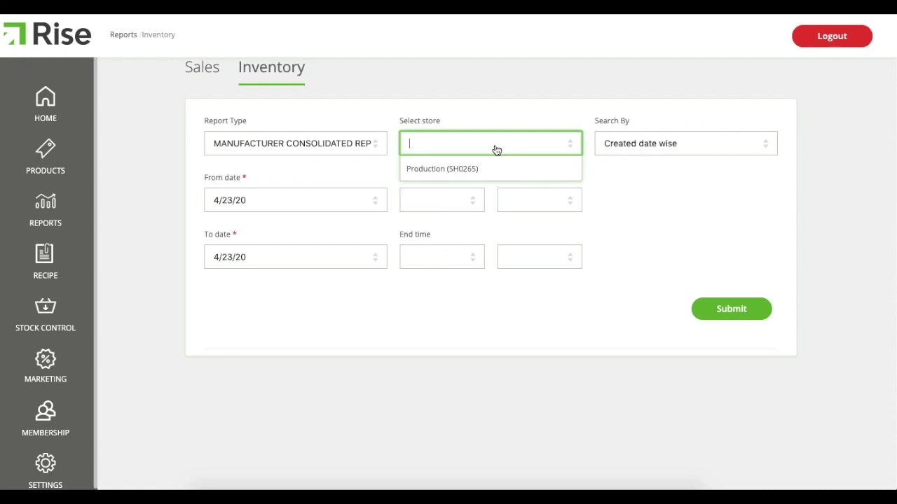
click(495, 173)
click(729, 309)
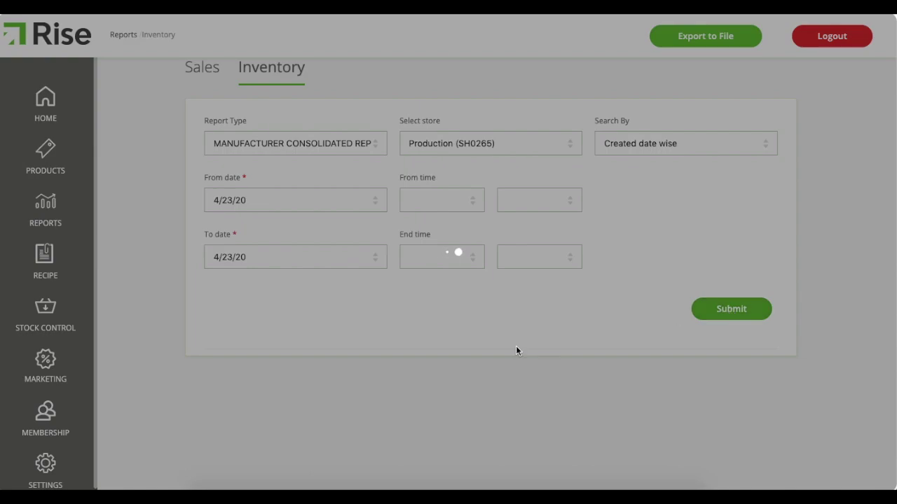
Export the Manufacturer Consolidated Report to a file and view the downloaded spreadsheet in Excel
scroll(516, 347, down, 5)
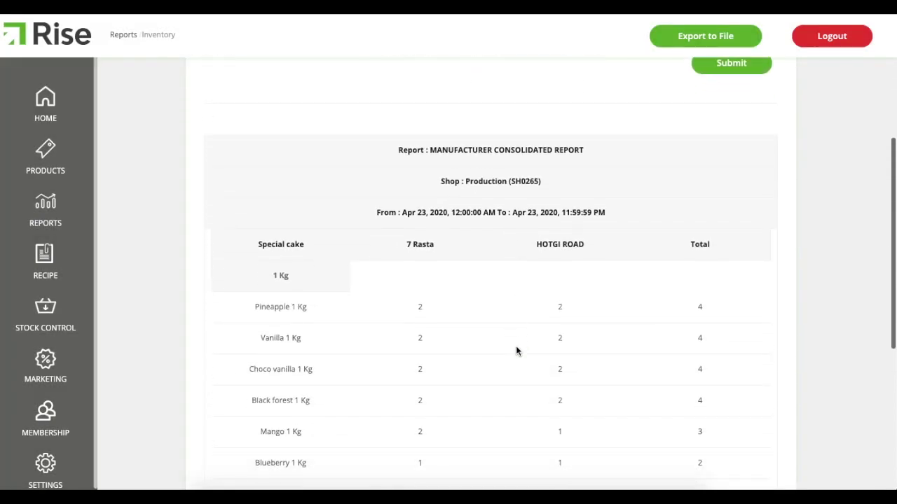
scroll(516, 348, down, 1)
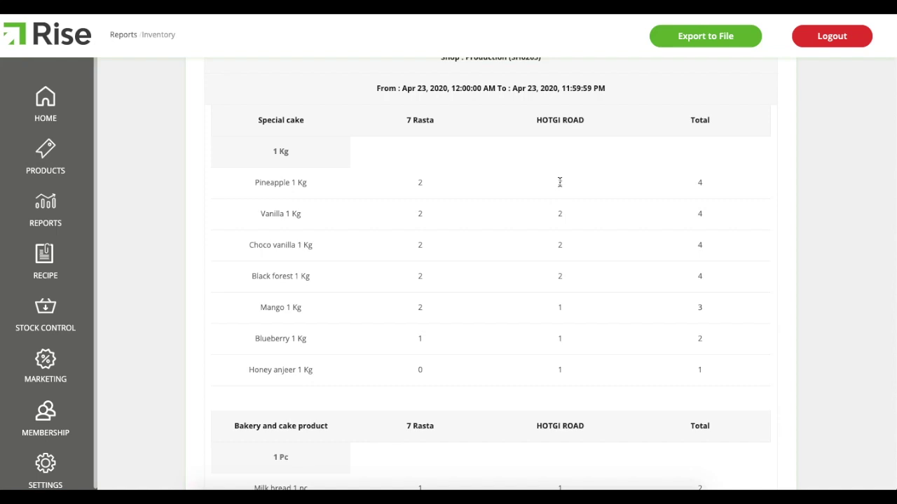
scroll(701, 182, down, 3)
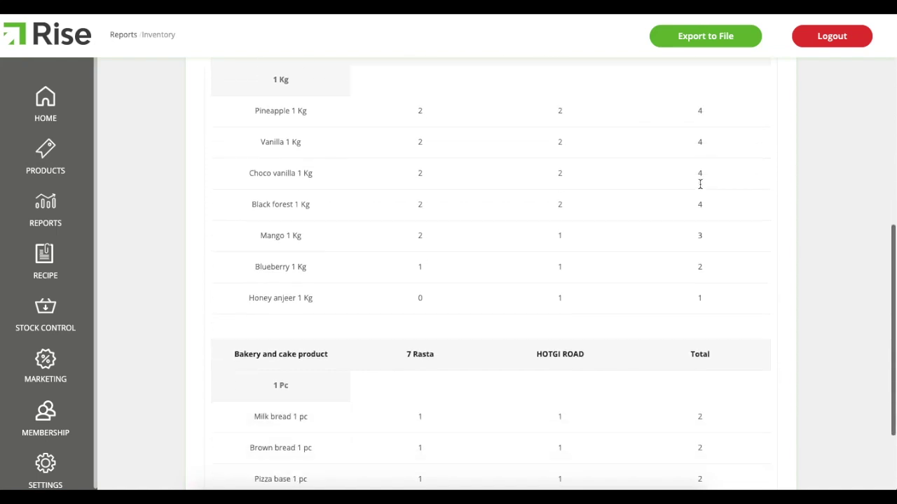
click(726, 37)
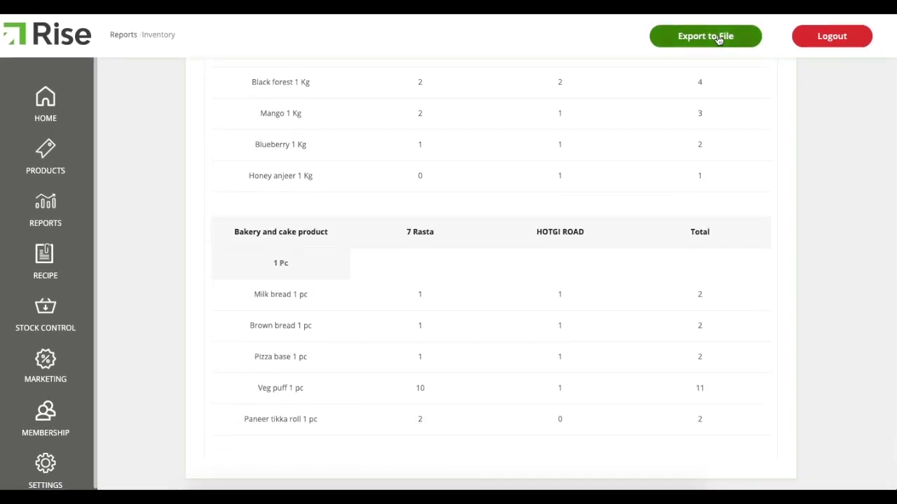
click(126, 477)
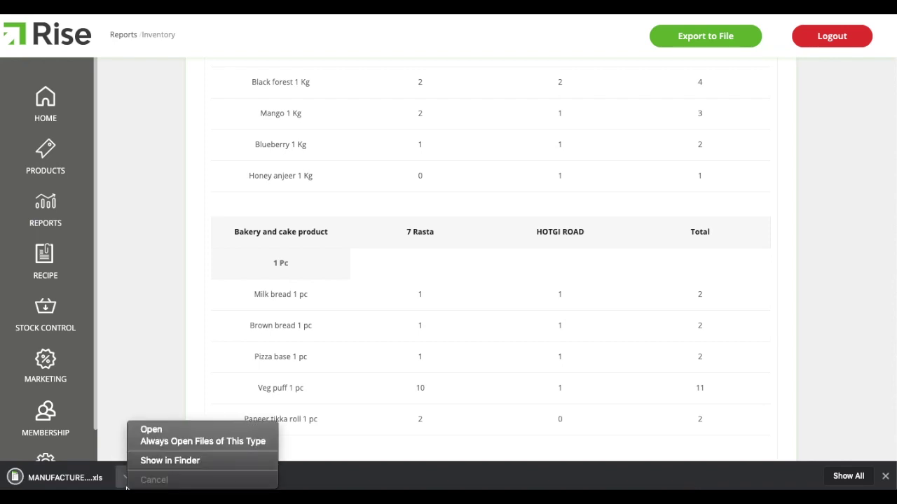
click(166, 431)
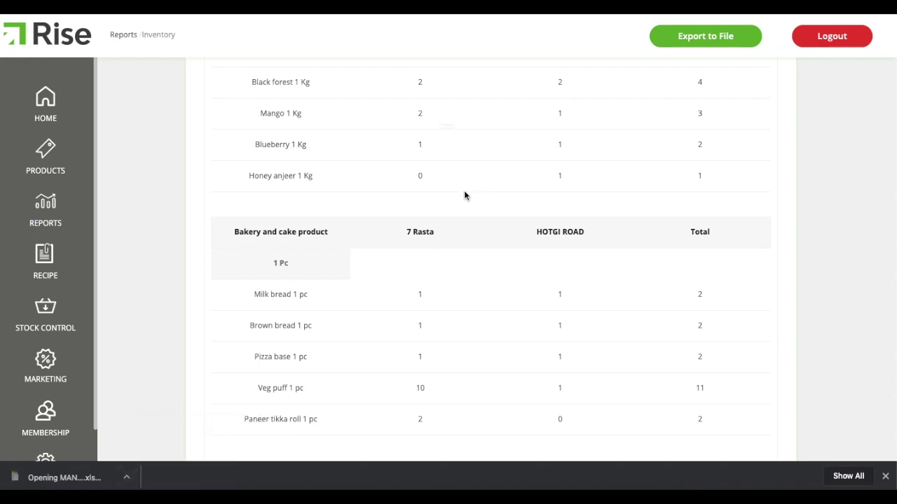
click(489, 164)
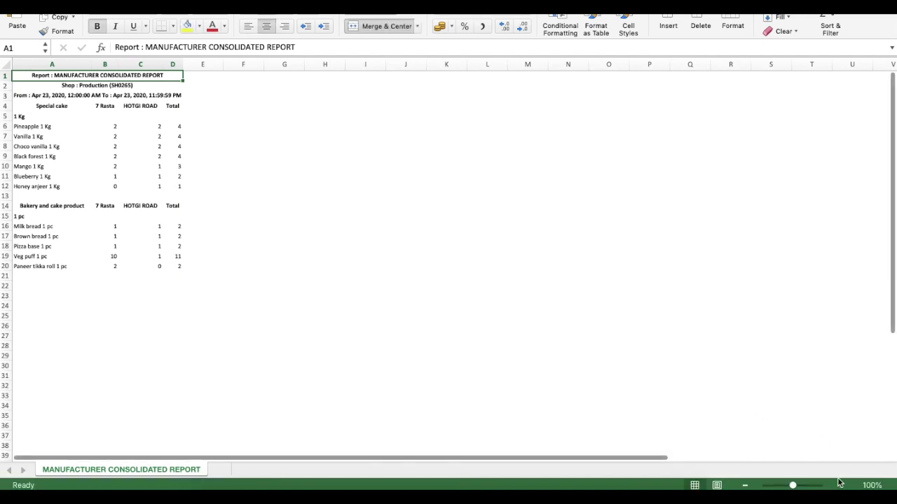
click(838, 485)
click(838, 484)
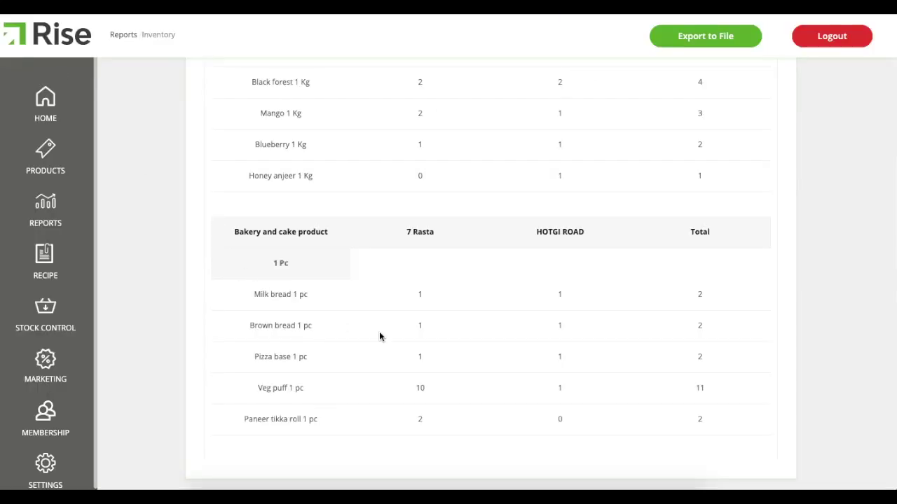
Generate the Daily Production Report for the Production (SH0265) store and review the quantities per item
scroll(222, 372, up, 10)
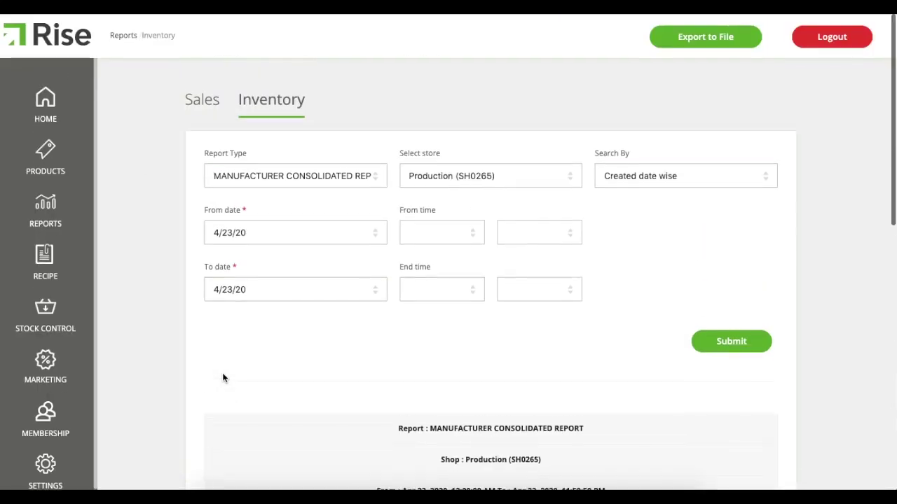
click(360, 176)
scroll(321, 275, down, 1)
scroll(323, 288, down, 3)
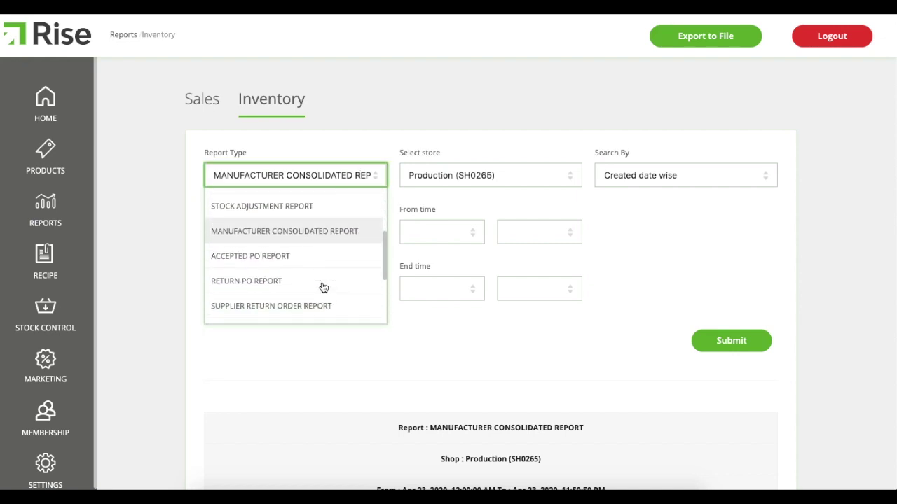
scroll(324, 286, down, 1)
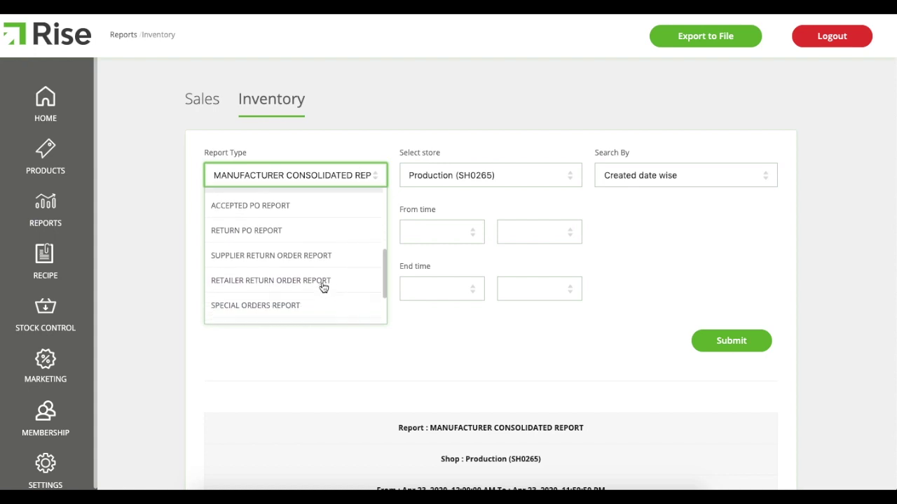
scroll(323, 277, down, 3)
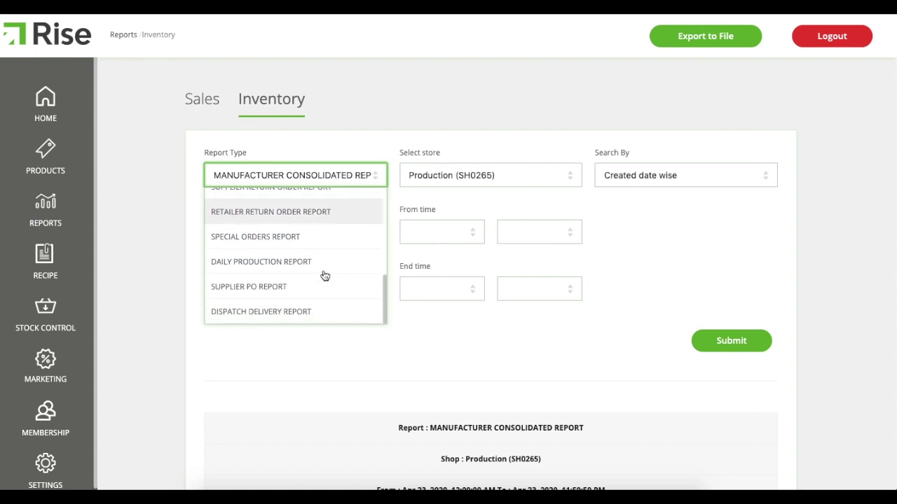
click(305, 261)
click(503, 185)
click(506, 200)
click(722, 341)
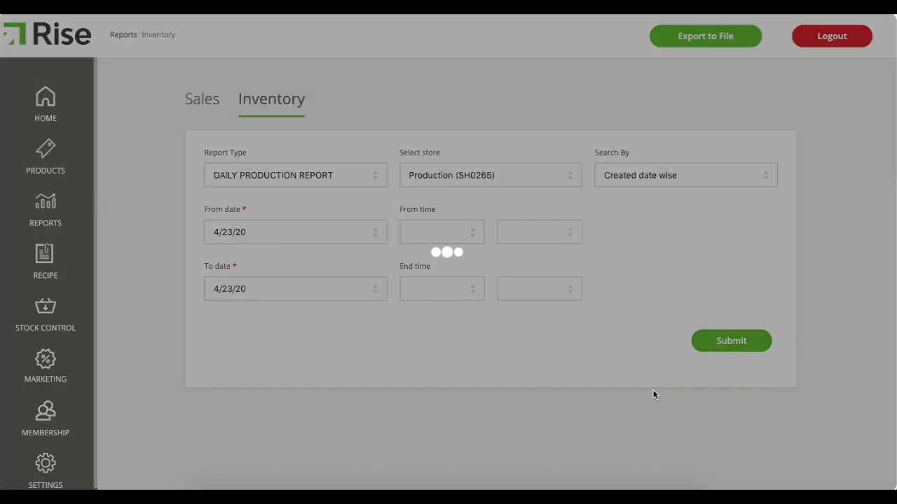
scroll(654, 391, down, 4)
scroll(654, 395, down, 3)
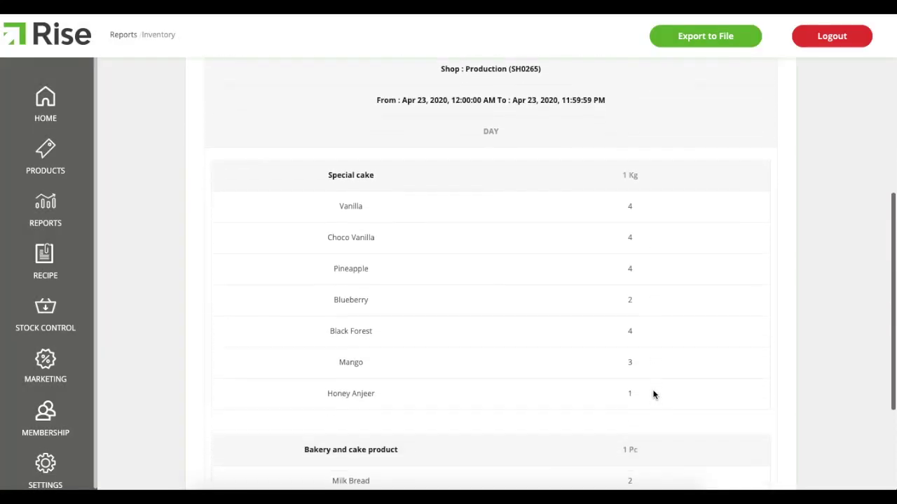
scroll(653, 395, up, 2)
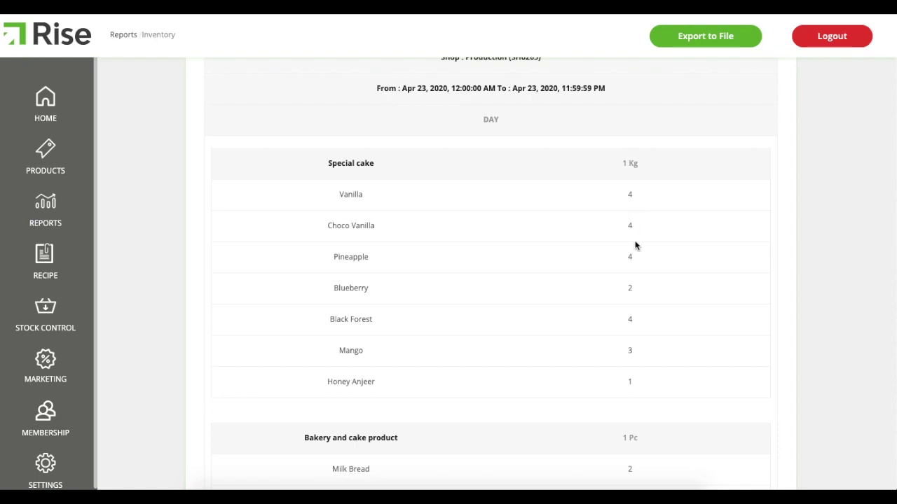
scroll(636, 245, down, 4)
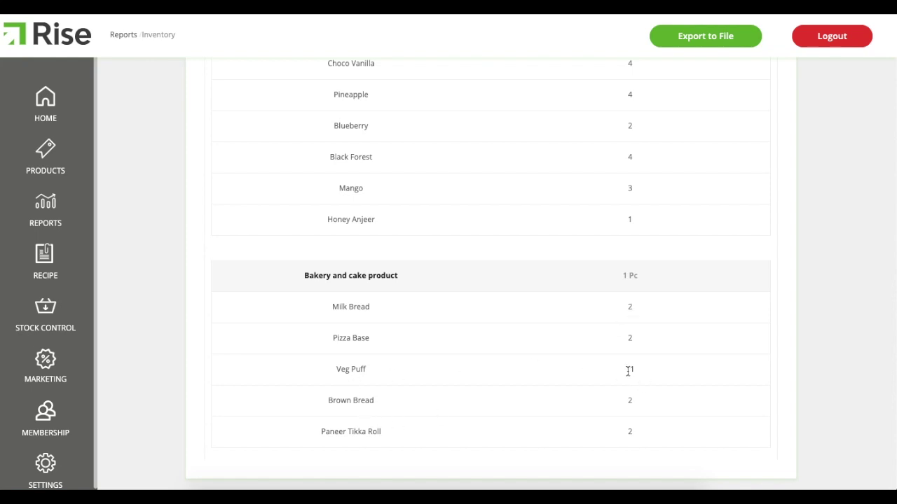
Export the Daily Production Report to a file and view the downloaded spreadsheet in Excel, accepting the file format alert
scroll(629, 371, up, 7)
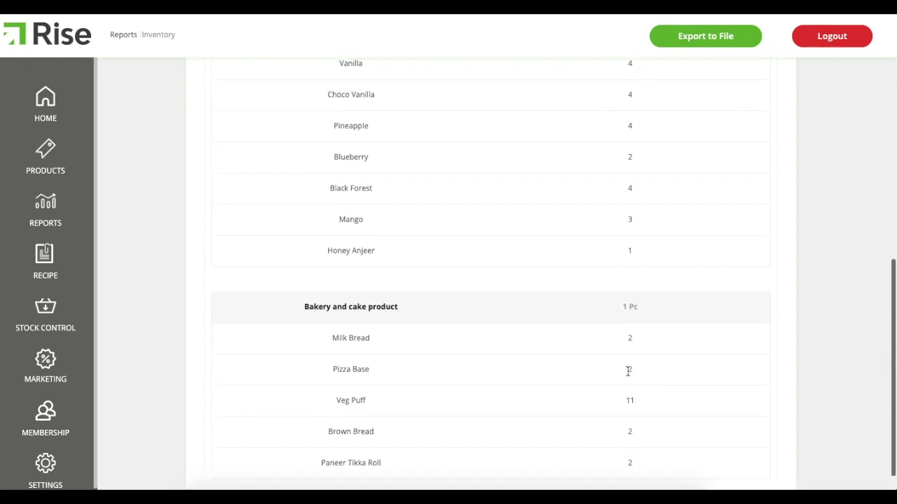
click(717, 40)
click(123, 482)
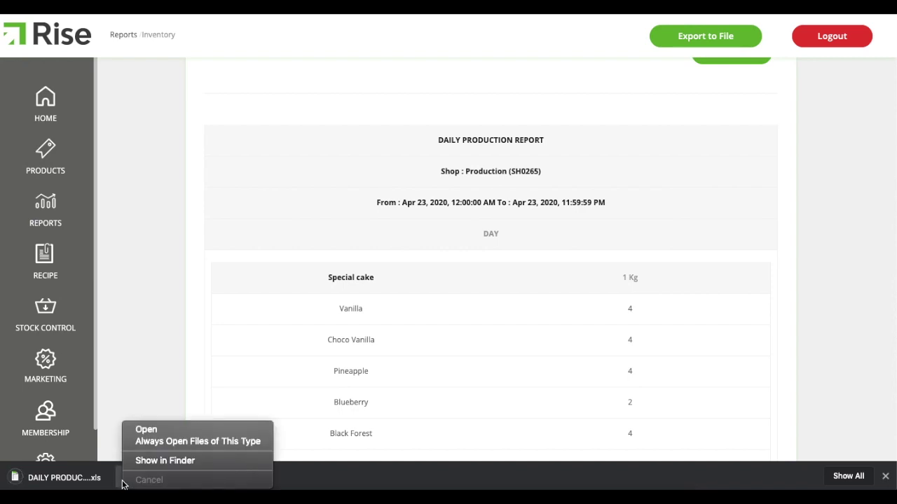
click(146, 430)
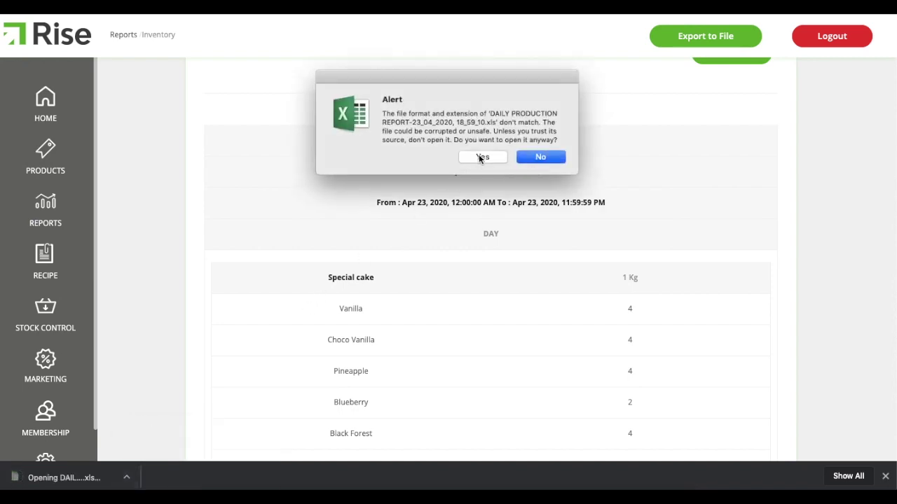
click(481, 157)
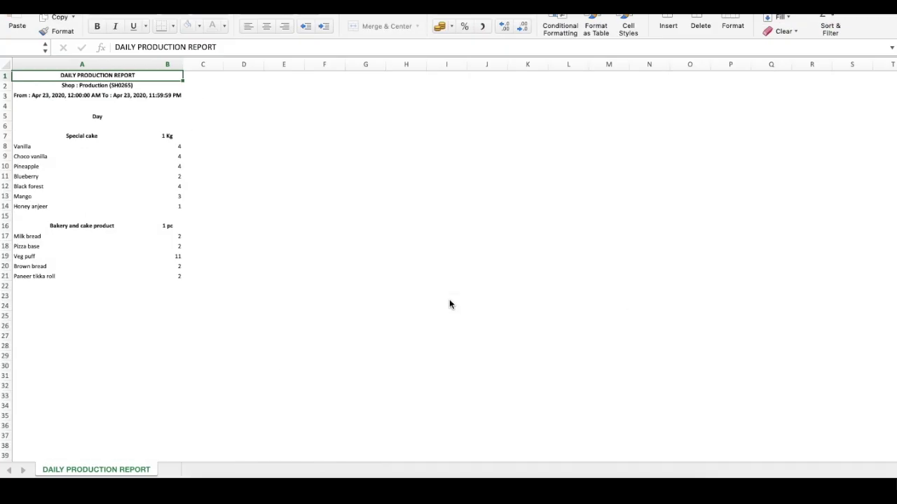
click(838, 485)
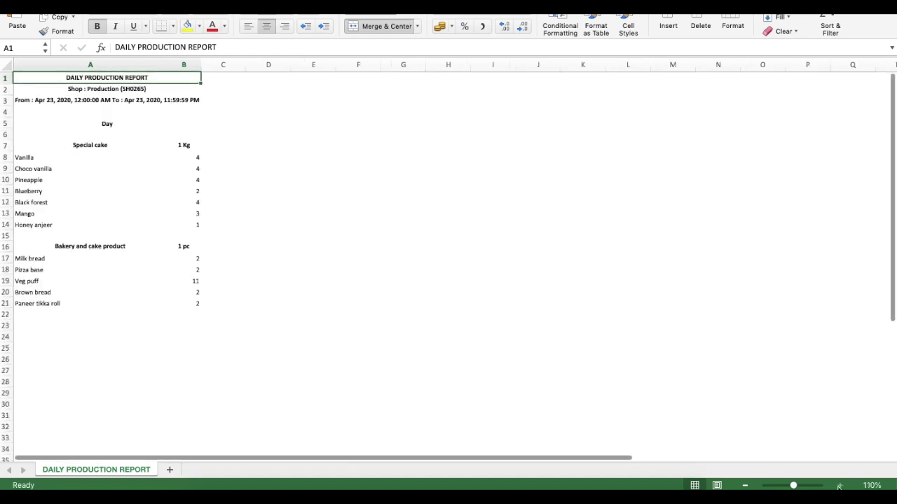
click(839, 486)
click(838, 486)
click(838, 486)
click(838, 485)
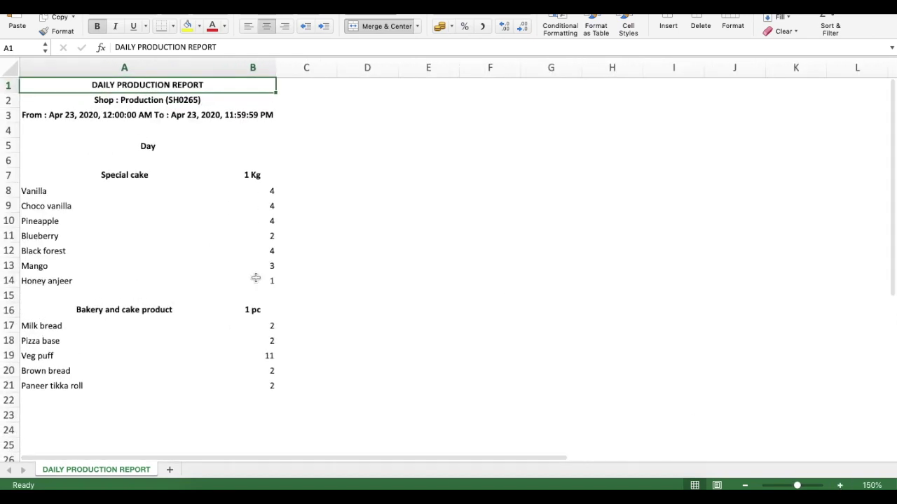
Switch back to Rise in the browser and list the incoming stock orders of the Production (SH0265) store
click(426, 496)
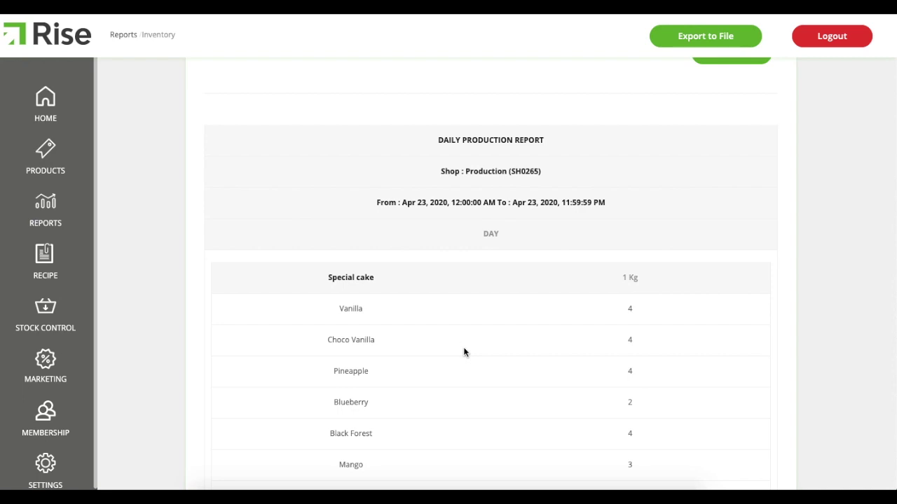
click(55, 328)
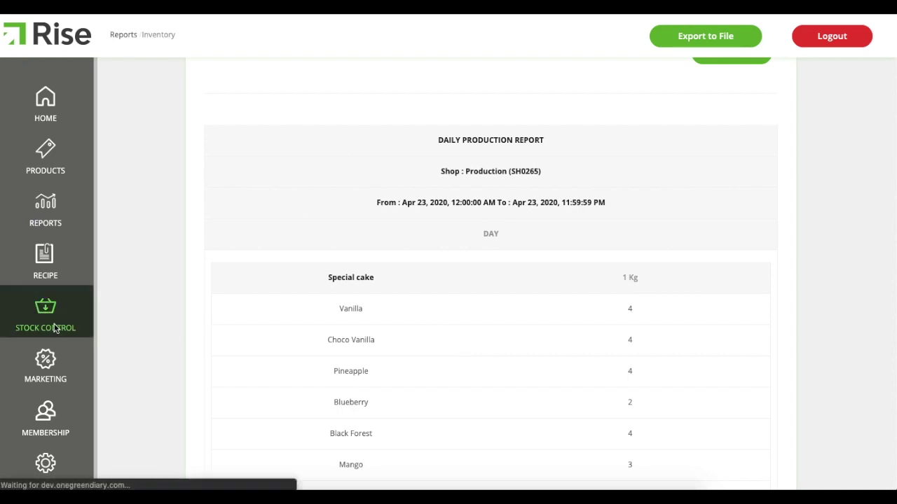
scroll(482, 366, up, 3)
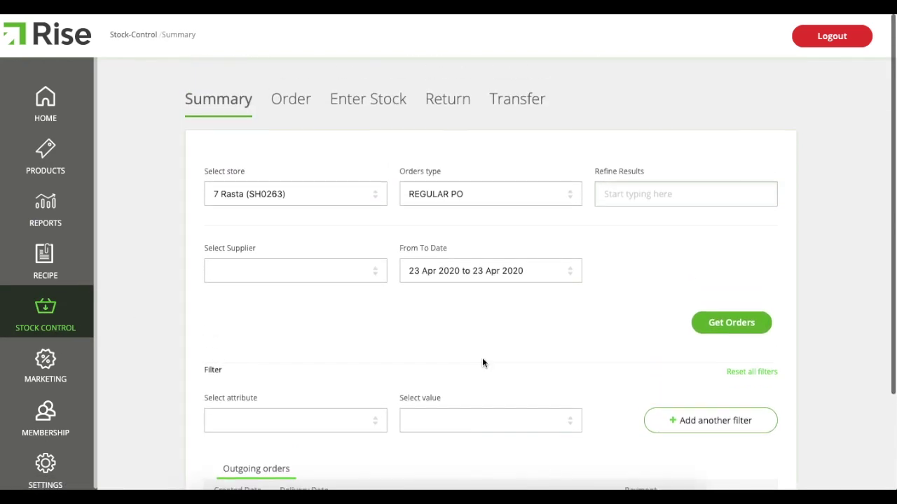
click(372, 198)
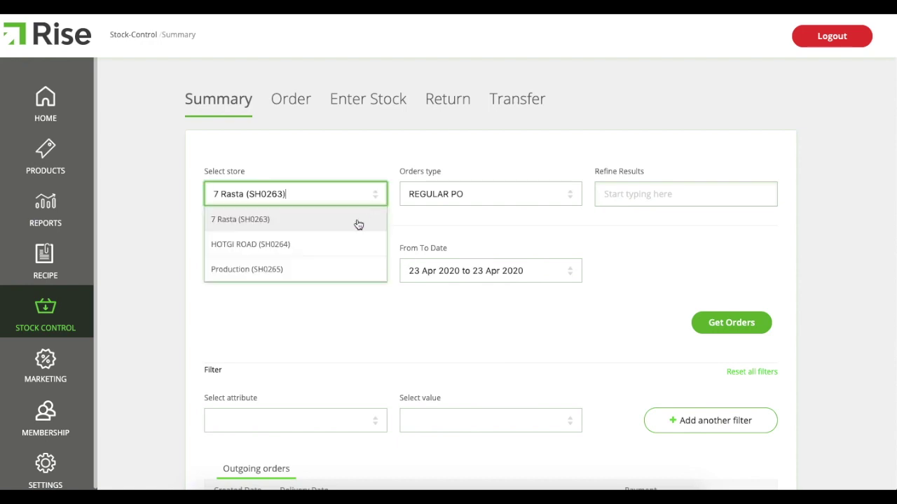
click(351, 269)
click(725, 322)
scroll(599, 372, down, 3)
click(356, 350)
scroll(521, 361, down, 1)
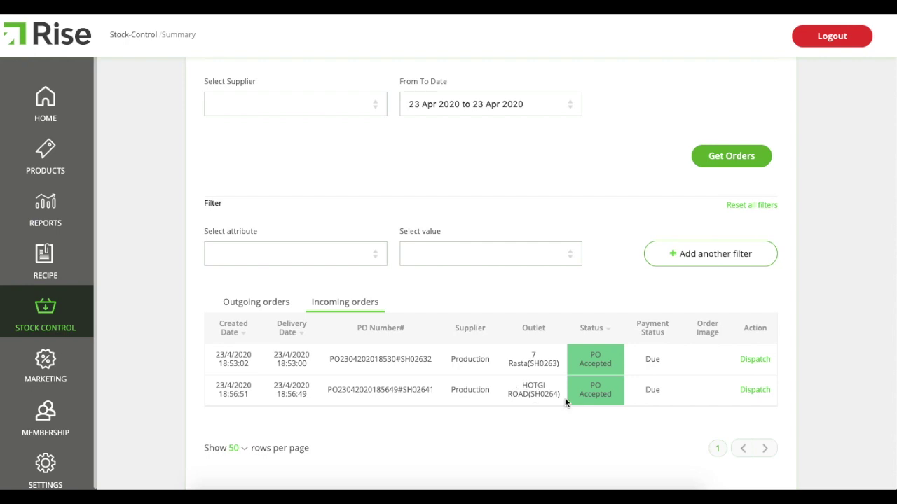
Dispatch the accepted HOTGI ROAD purchase order with all its products, giving Aundh Road as the vehicle number or route name
click(752, 391)
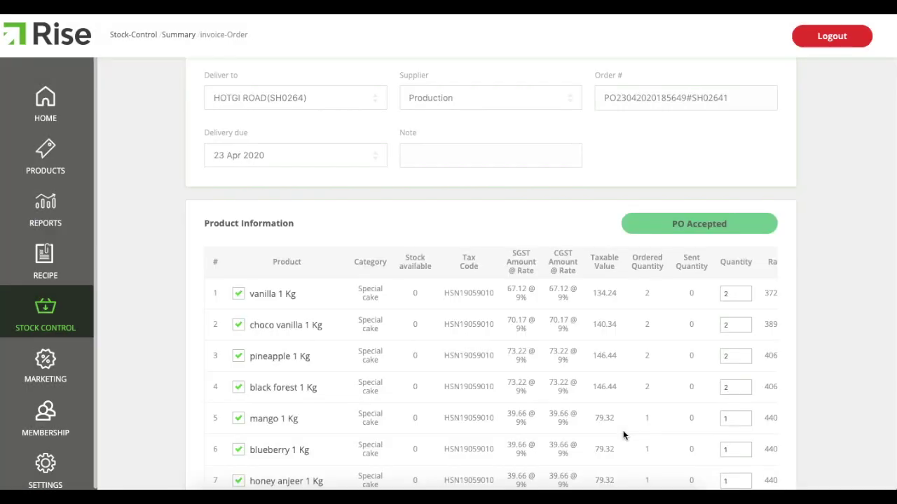
scroll(623, 430, down, 2)
scroll(623, 430, down, 5)
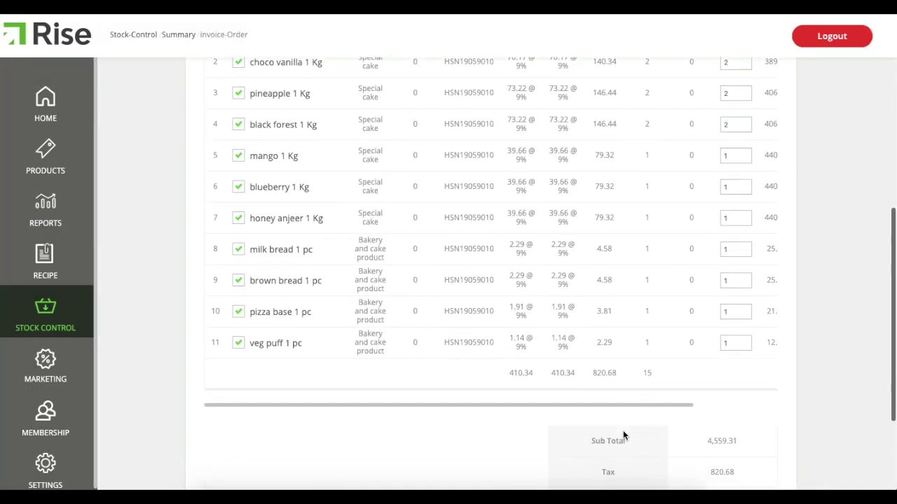
click(711, 457)
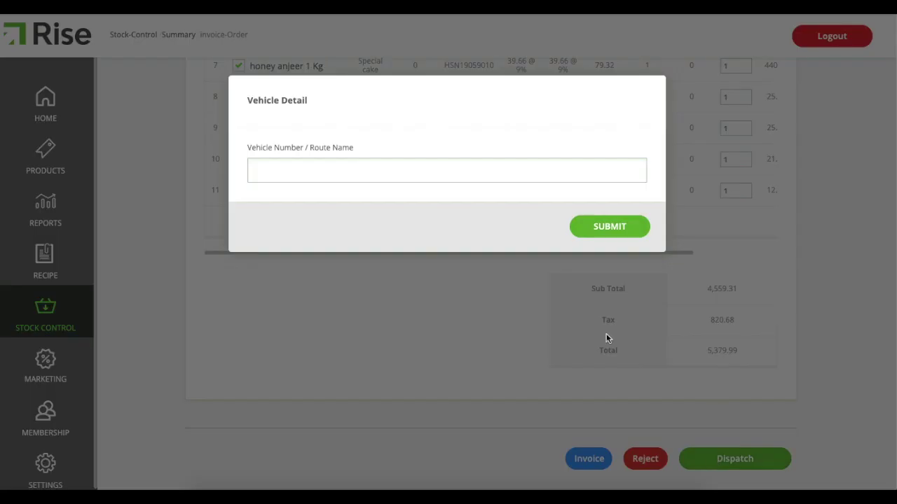
click(500, 172)
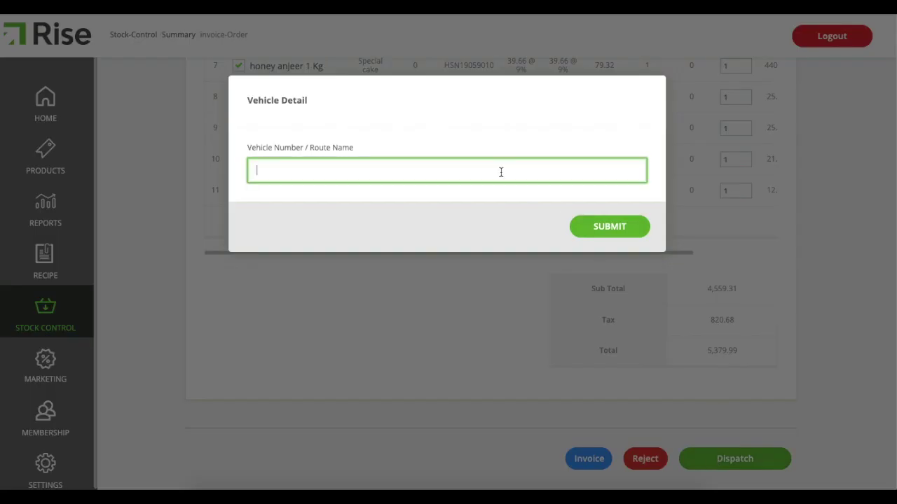
text(Au)
key(BackSpace)
text(ndh Road)
click(636, 228)
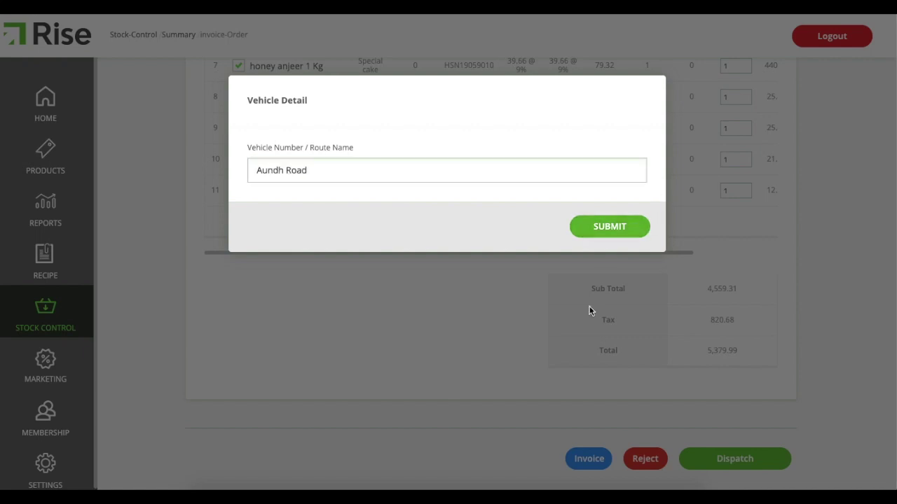